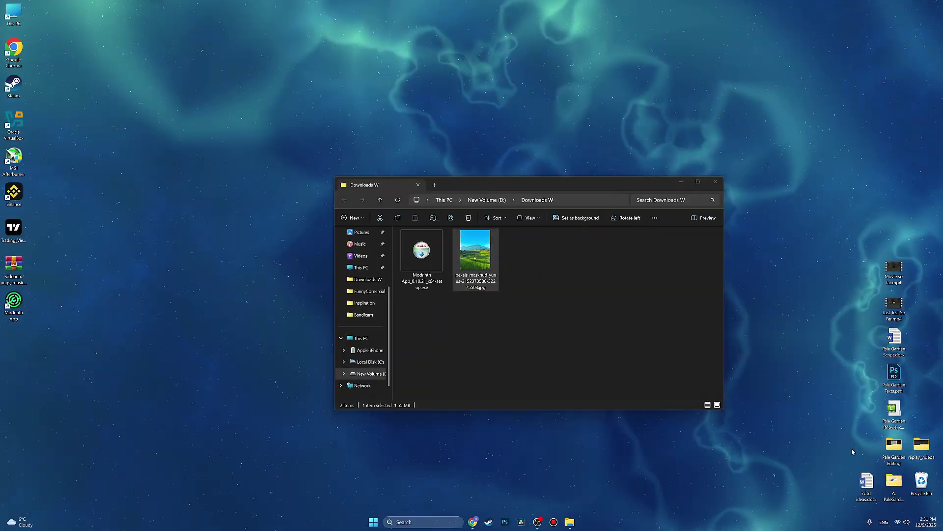
Preview the downloaded rice-field JPG in the Downloads W folder and look at its Pexels source page
{"action": "left_click", "coordinate": [479, 262]}
{"action": "double_click", "coordinate": [479, 262]}
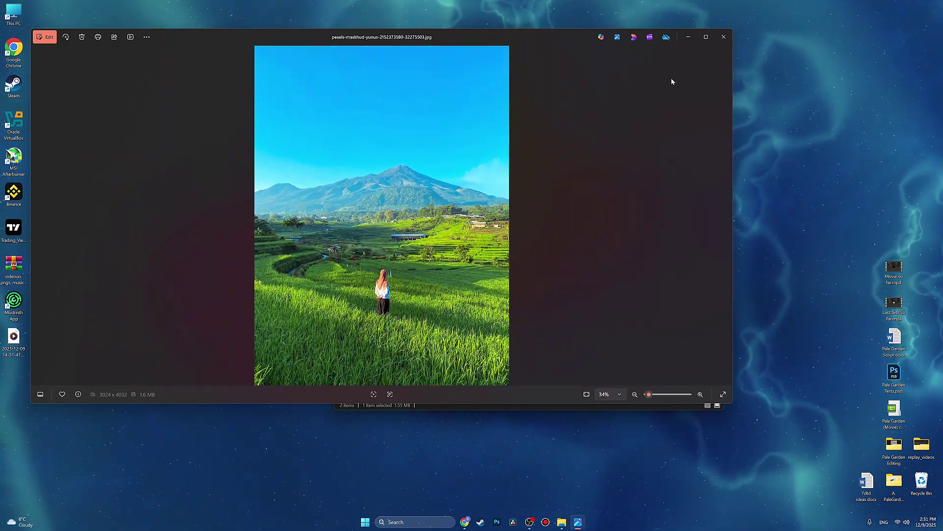
{"action": "left_click", "coordinate": [724, 37]}
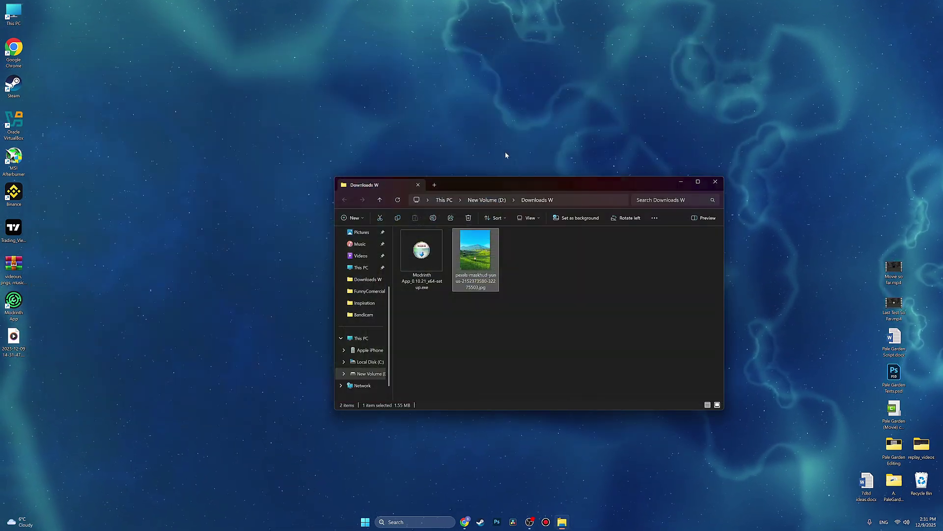
{"action": "right_click", "coordinate": [482, 250]}
{"action": "left_click", "coordinate": [617, 267]}
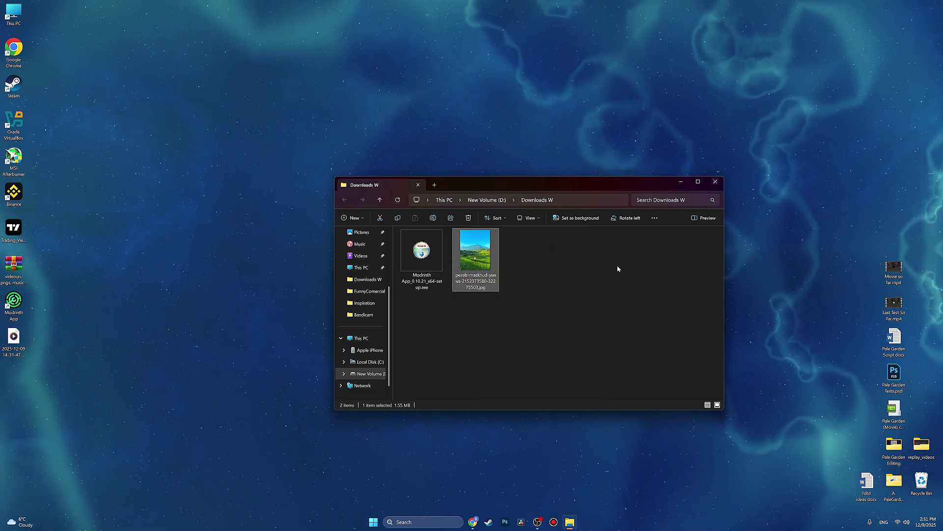
{"action": "left_click", "coordinate": [473, 522]}
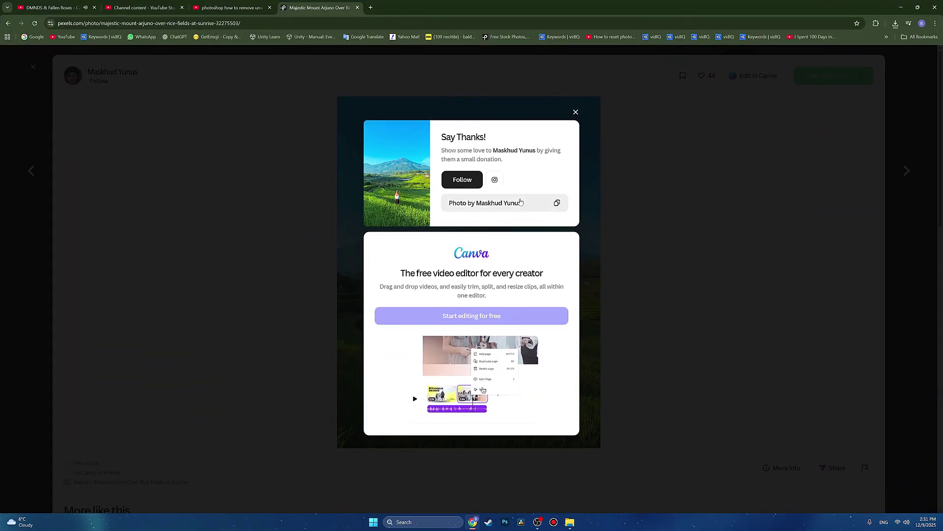
{"action": "left_click", "coordinate": [903, 7]}
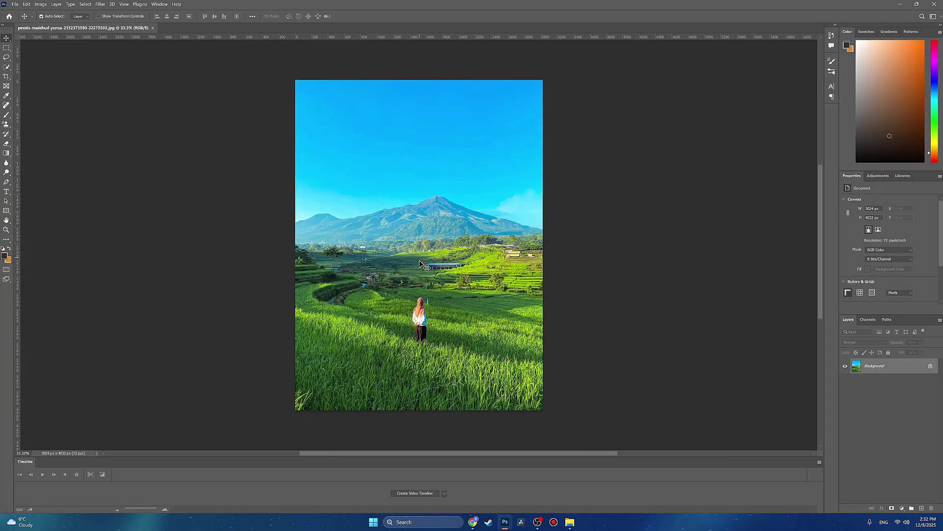
Unlock the photo's Background layer and set up the Spot Healing Brush with a size of 50 px
{"action": "scroll", "coordinate": [419, 303], "scroll_direction": "up", "scroll_amount": 7}
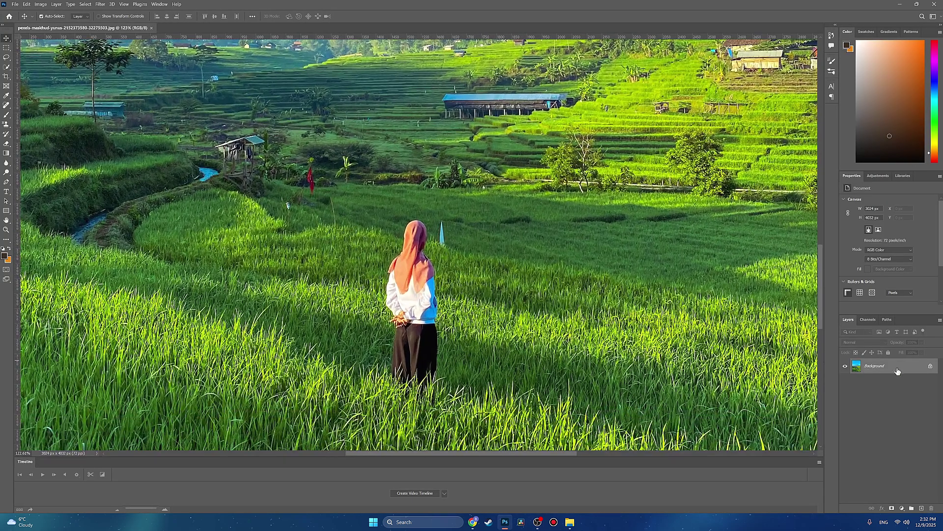
{"action": "left_click", "coordinate": [930, 367]}
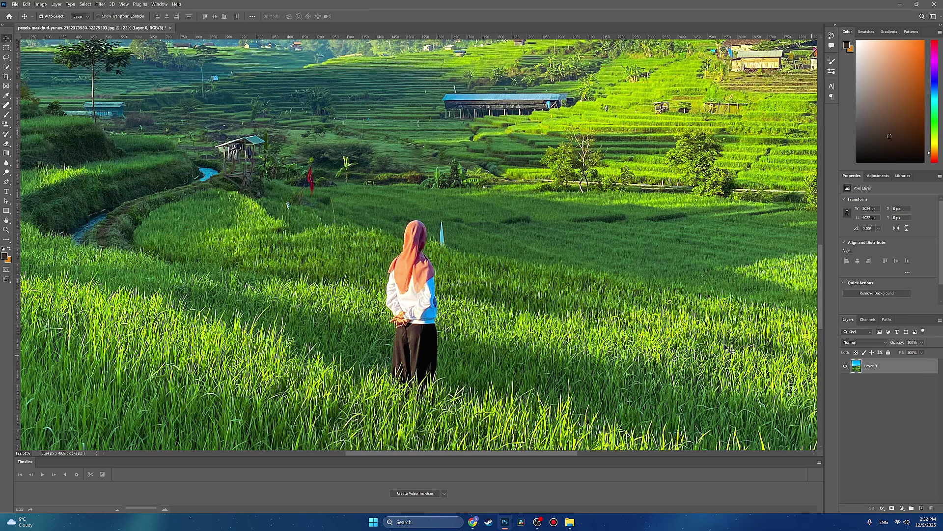
{"action": "key", "text": "j"}
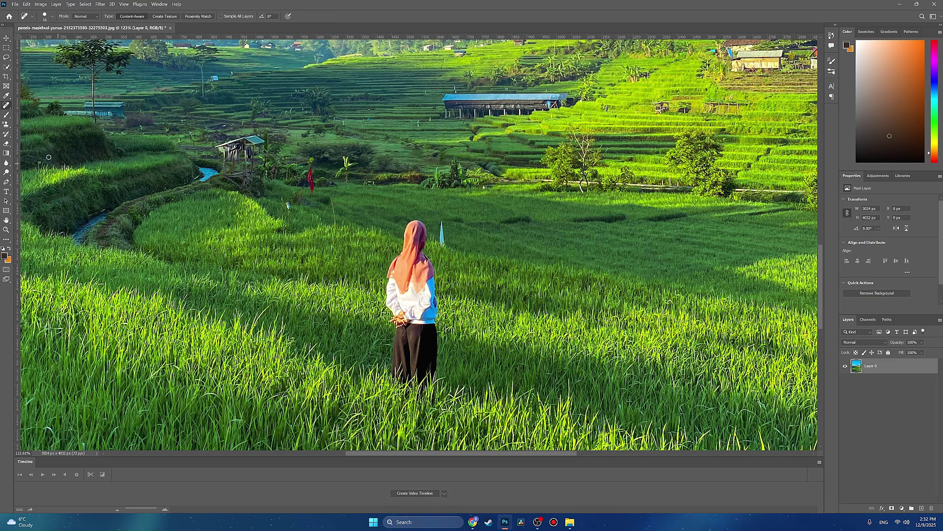
{"action": "right_click", "coordinate": [6, 104]}
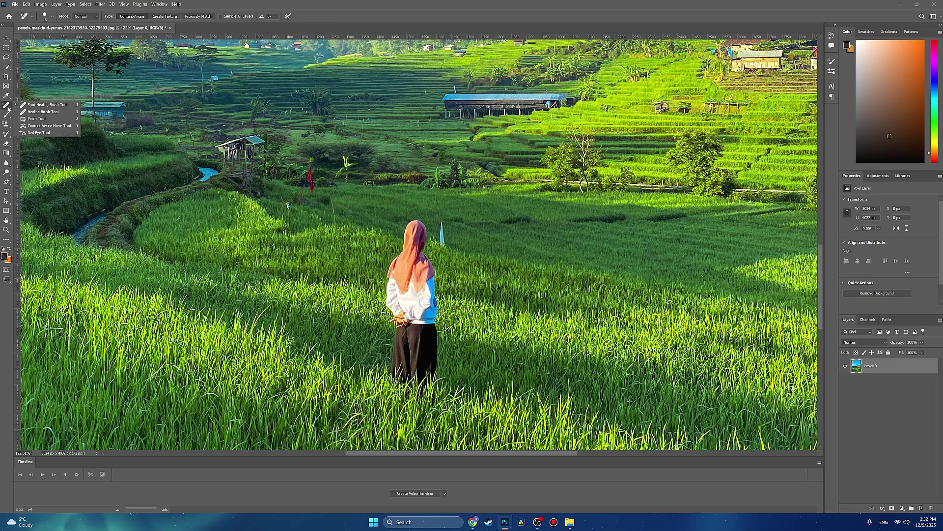
{"action": "left_click", "coordinate": [50, 106]}
{"action": "left_click", "coordinate": [48, 18]}
{"action": "type", "text": "50"}
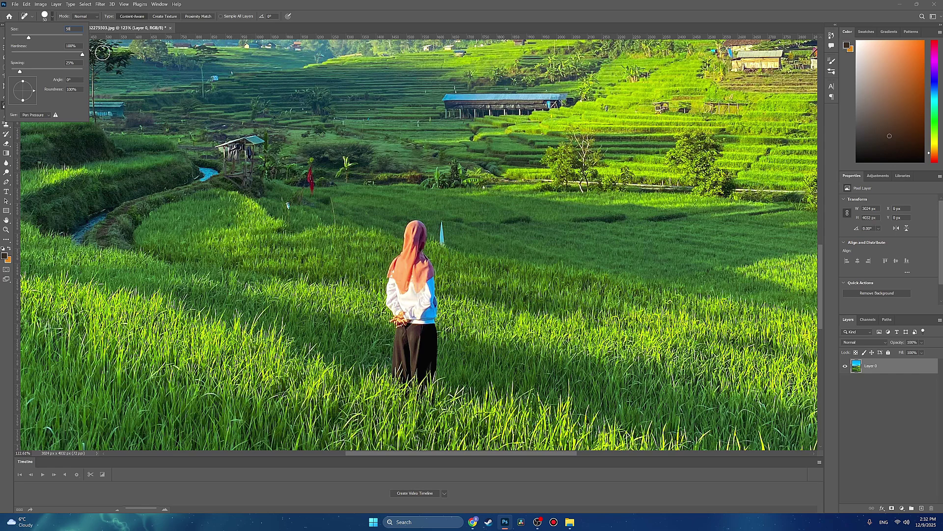
{"action": "key", "text": "Return"}
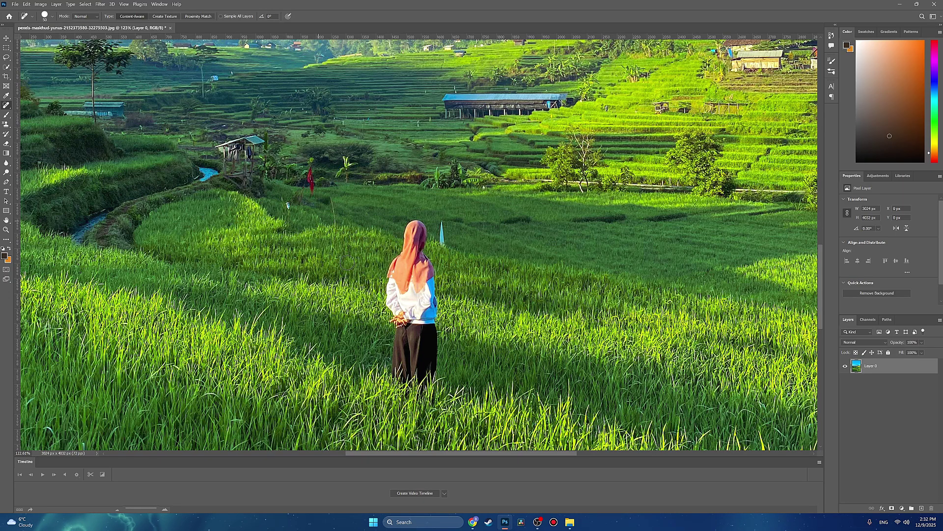
Spot-heal the top of the woman's headscarf and remove the pale blue marker standing in the grass beside her
{"action": "mouse_move", "coordinate": [411, 244]}
{"action": "left_mouse_down"}
{"action": "mouse_move", "coordinate": [425, 223]}
{"action": "mouse_move", "coordinate": [406, 233]}
{"action": "left_mouse_up"}
{"action": "scroll", "coordinate": [406, 235], "scroll_direction": "up", "scroll_amount": 4}
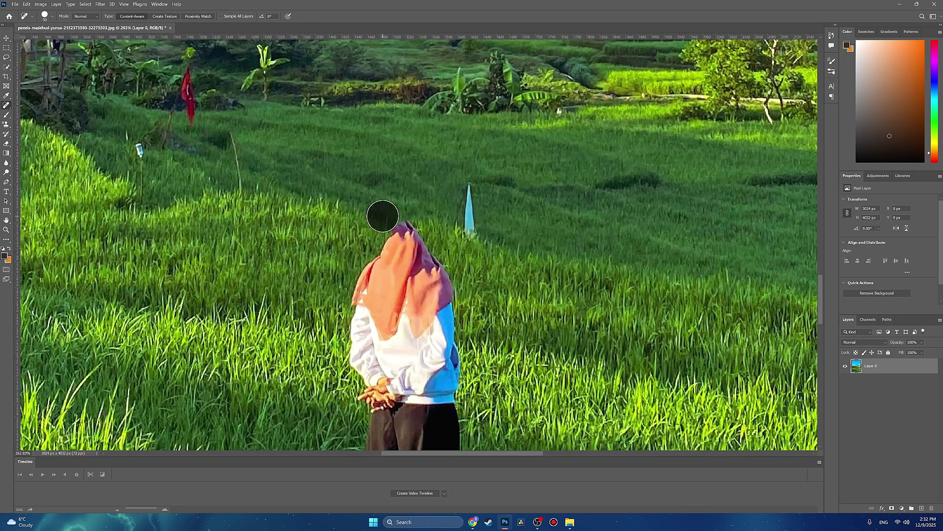
{"action": "left_click_drag", "start_coordinate": [462, 187], "coordinate": [469, 227]}
{"action": "scroll", "coordinate": [492, 256], "scroll_direction": "down", "scroll_amount": 3}
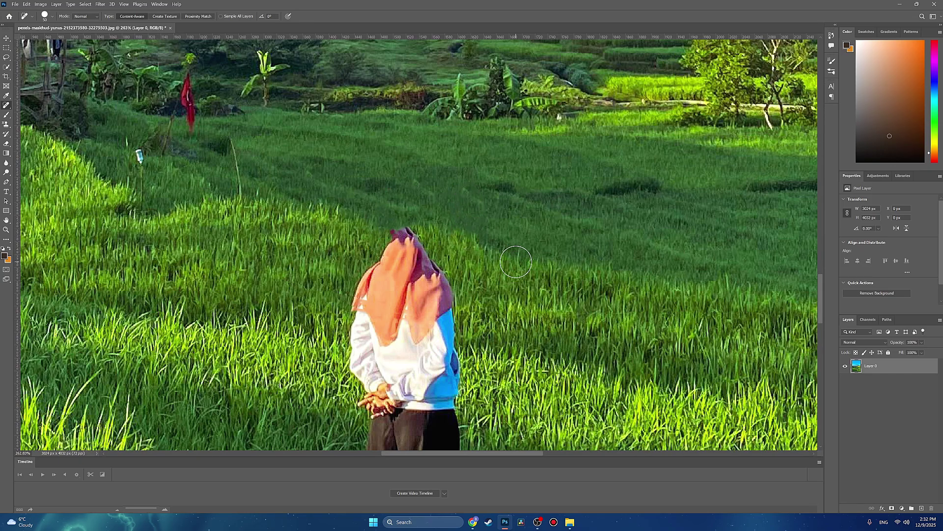
{"action": "scroll", "coordinate": [504, 263], "scroll_direction": "up", "scroll_amount": 2}
Use the Healing Brush with grass sampled beside the woman to paint over the upper part of her headscarf
{"action": "right_click", "coordinate": [6, 105]}
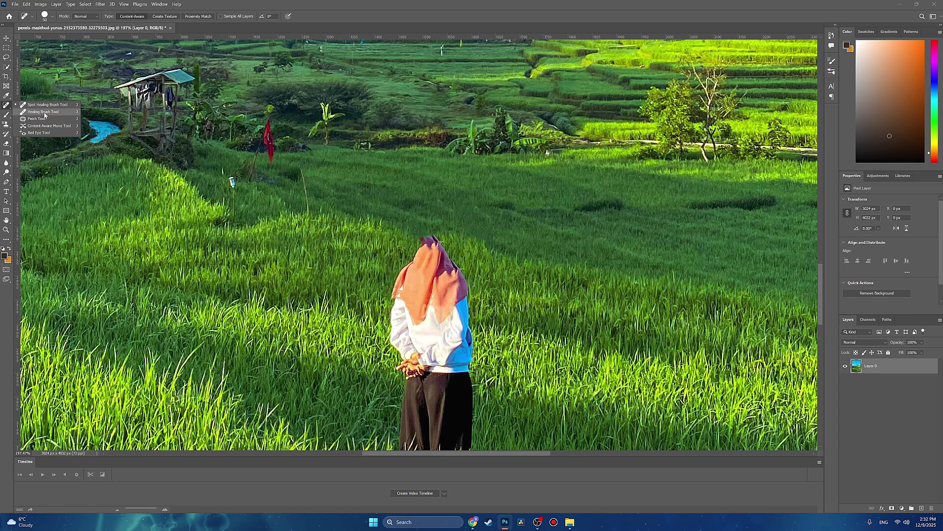
{"action": "left_click", "coordinate": [44, 113]}
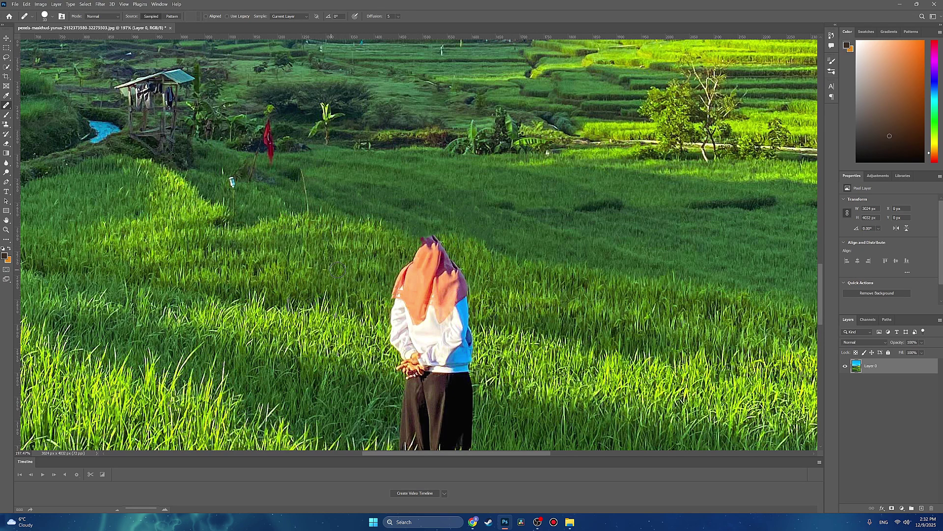
{"action": "scroll", "coordinate": [424, 270], "scroll_direction": "up", "scroll_amount": 3}
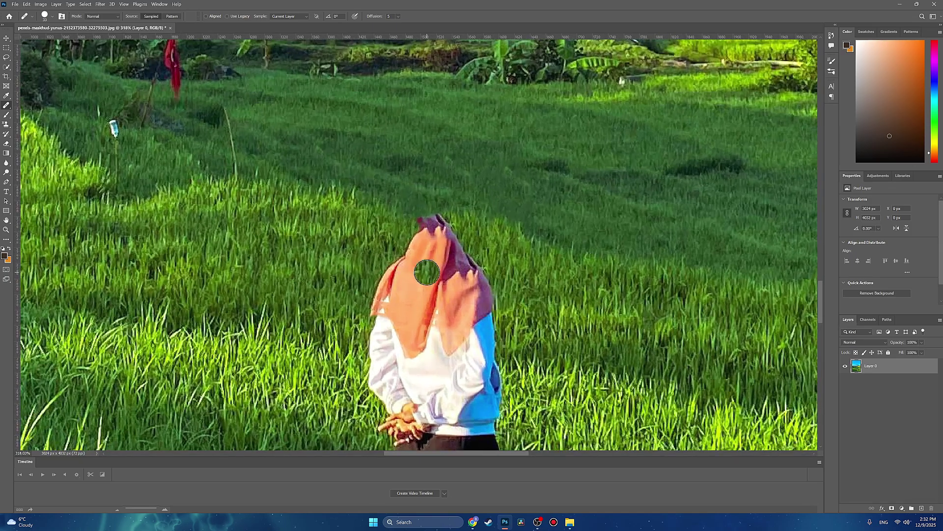
{"action": "left_click", "coordinate": [329, 270], "text": "alt"}
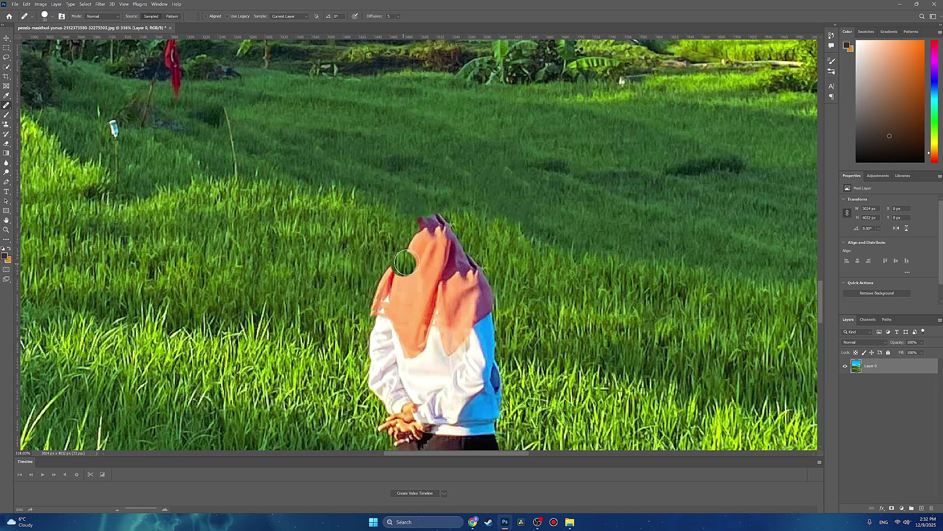
{"action": "left_click", "coordinate": [302, 265], "text": "alt"}
{"action": "mouse_move", "coordinate": [421, 264]}
{"action": "left_mouse_down"}
{"action": "mouse_move", "coordinate": [450, 246]}
{"action": "mouse_move", "coordinate": [412, 234]}
{"action": "mouse_move", "coordinate": [442, 243]}
{"action": "mouse_move", "coordinate": [489, 279]}
{"action": "mouse_move", "coordinate": [437, 278]}
{"action": "mouse_move", "coordinate": [481, 271]}
{"action": "mouse_move", "coordinate": [490, 291]}
{"action": "mouse_move", "coordinate": [373, 267]}
{"action": "mouse_move", "coordinate": [440, 240]}
{"action": "mouse_move", "coordinate": [442, 276]}
{"action": "mouse_move", "coordinate": [385, 278]}
{"action": "mouse_move", "coordinate": [377, 315]}
{"action": "left_mouse_up"}
Set the Healing Brush size to 50 px and paint grass over the rest of the woman's headscarf, sweater and trousers
{"action": "left_click", "coordinate": [47, 18]}
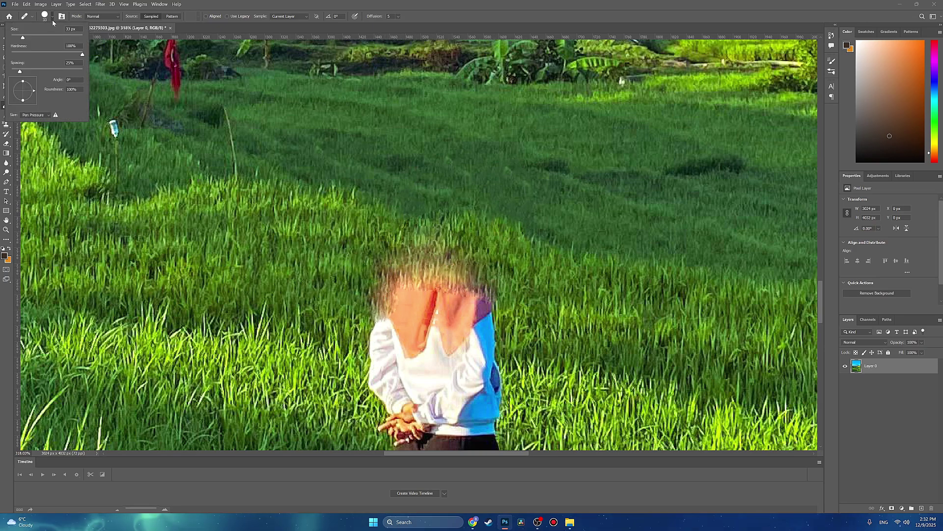
{"action": "type", "text": "50"}
{"action": "key", "text": "Return"}
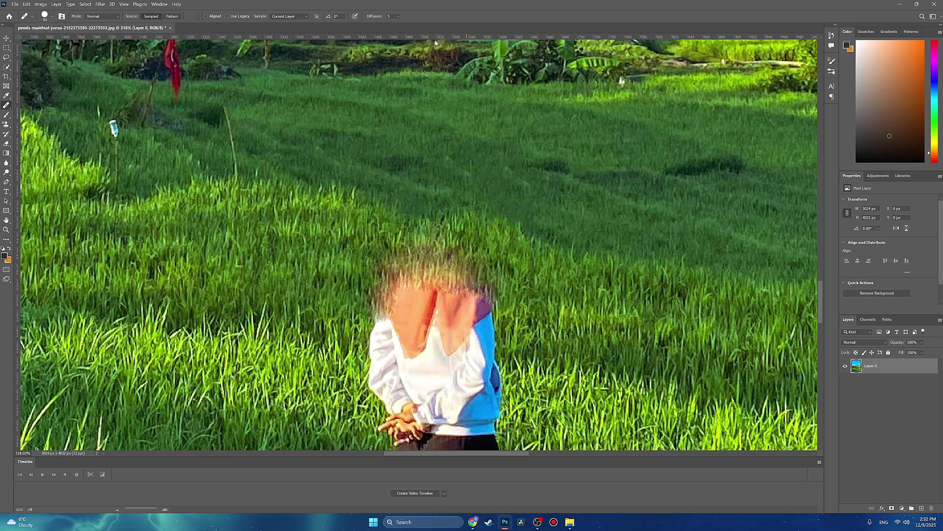
{"action": "mouse_move", "coordinate": [383, 280]}
{"action": "left_mouse_down"}
{"action": "mouse_move", "coordinate": [472, 304]}
{"action": "mouse_move", "coordinate": [399, 300]}
{"action": "mouse_move", "coordinate": [468, 318]}
{"action": "mouse_move", "coordinate": [373, 312]}
{"action": "mouse_move", "coordinate": [485, 326]}
{"action": "mouse_move", "coordinate": [389, 324]}
{"action": "mouse_move", "coordinate": [381, 336]}
{"action": "mouse_move", "coordinate": [435, 347]}
{"action": "left_mouse_up"}
{"action": "scroll", "coordinate": [373, 344], "scroll_direction": "down", "scroll_amount": 3}
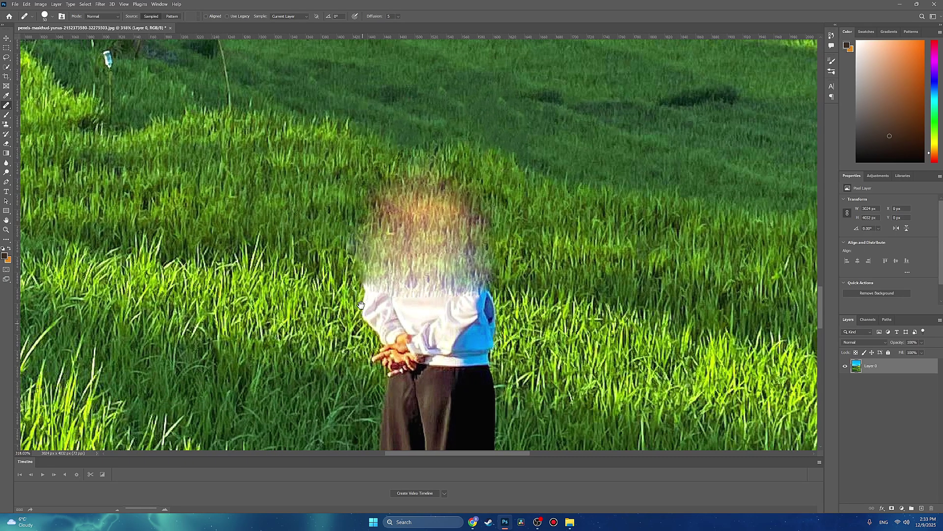
{"action": "mouse_move", "coordinate": [366, 300]}
{"action": "left_mouse_down"}
{"action": "mouse_move", "coordinate": [335, 302]}
{"action": "mouse_move", "coordinate": [427, 294]}
{"action": "mouse_move", "coordinate": [388, 285]}
{"action": "mouse_move", "coordinate": [506, 295]}
{"action": "mouse_move", "coordinate": [477, 290]}
{"action": "mouse_move", "coordinate": [488, 300]}
{"action": "mouse_move", "coordinate": [432, 368]}
{"action": "mouse_move", "coordinate": [422, 364]}
{"action": "mouse_move", "coordinate": [453, 436]}
{"action": "mouse_move", "coordinate": [455, 339]}
{"action": "mouse_move", "coordinate": [421, 375]}
{"action": "mouse_move", "coordinate": [516, 300]}
{"action": "mouse_move", "coordinate": [373, 270]}
{"action": "mouse_move", "coordinate": [383, 312]}
{"action": "mouse_move", "coordinate": [472, 315]}
{"action": "mouse_move", "coordinate": [403, 276]}
{"action": "mouse_move", "coordinate": [516, 253]}
{"action": "mouse_move", "coordinate": [478, 210]}
{"action": "mouse_move", "coordinate": [413, 177]}
{"action": "mouse_move", "coordinate": [423, 157]}
{"action": "mouse_move", "coordinate": [393, 206]}
{"action": "mouse_move", "coordinate": [430, 219]}
{"action": "mouse_move", "coordinate": [479, 265]}
{"action": "left_mouse_up"}
Resample nearby bright and dark grass and heal the hazy and dark remnants where the woman stood
{"action": "left_click", "coordinate": [239, 278], "text": "alt"}
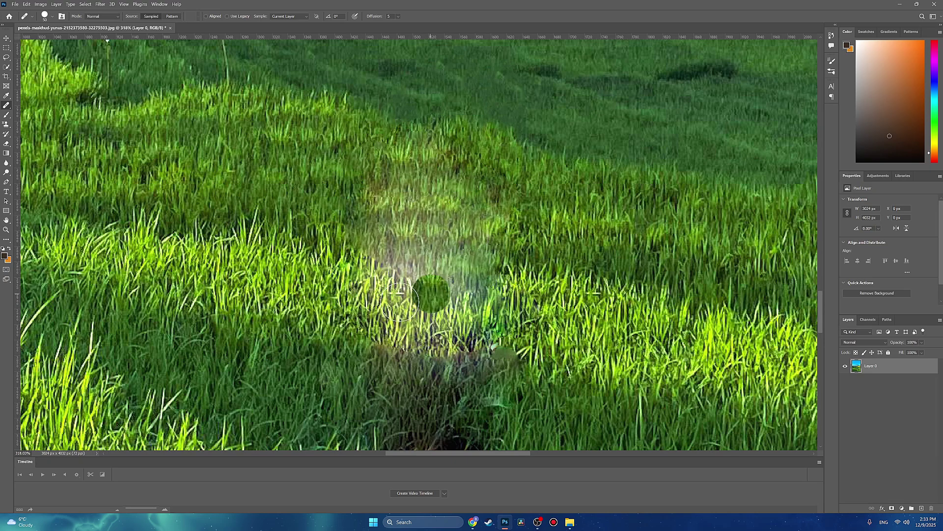
{"action": "left_click", "coordinate": [326, 293], "text": "alt"}
{"action": "left_click_drag", "start_coordinate": [373, 280], "coordinate": [487, 322]}
{"action": "left_click", "coordinate": [211, 295], "text": "alt"}
{"action": "mouse_move", "coordinate": [414, 318]}
{"action": "left_mouse_down"}
{"action": "mouse_move", "coordinate": [378, 288]}
{"action": "mouse_move", "coordinate": [442, 296]}
{"action": "mouse_move", "coordinate": [472, 338]}
{"action": "left_mouse_up"}
{"action": "left_click", "coordinate": [280, 371], "text": "alt"}
{"action": "mouse_move", "coordinate": [446, 410]}
{"action": "left_mouse_down"}
{"action": "mouse_move", "coordinate": [406, 446]}
{"action": "mouse_move", "coordinate": [415, 393]}
{"action": "mouse_move", "coordinate": [367, 308]}
{"action": "left_mouse_up"}
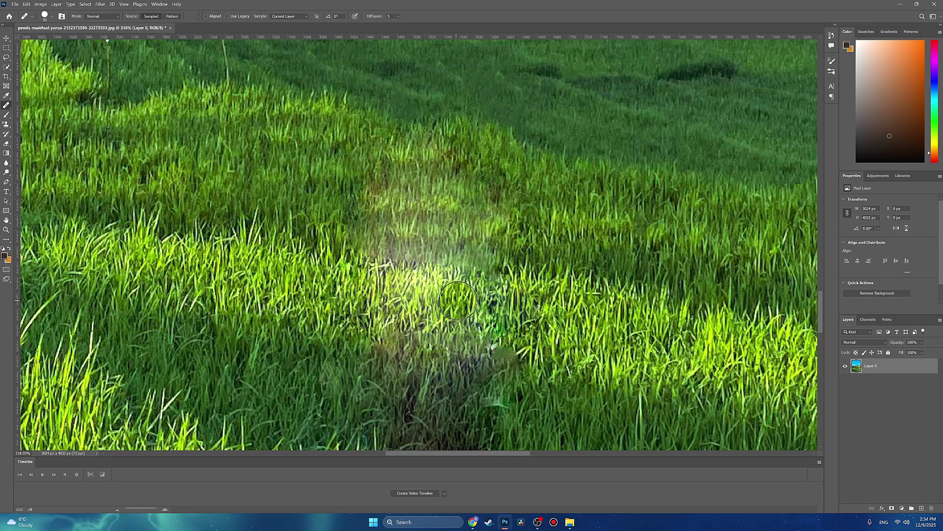
Cover the hazy remnants with Brush tool strokes in light and dark greens sampled from the surrounding grass
{"action": "key", "text": "b"}
{"action": "left_click", "coordinate": [412, 294], "text": "alt"}
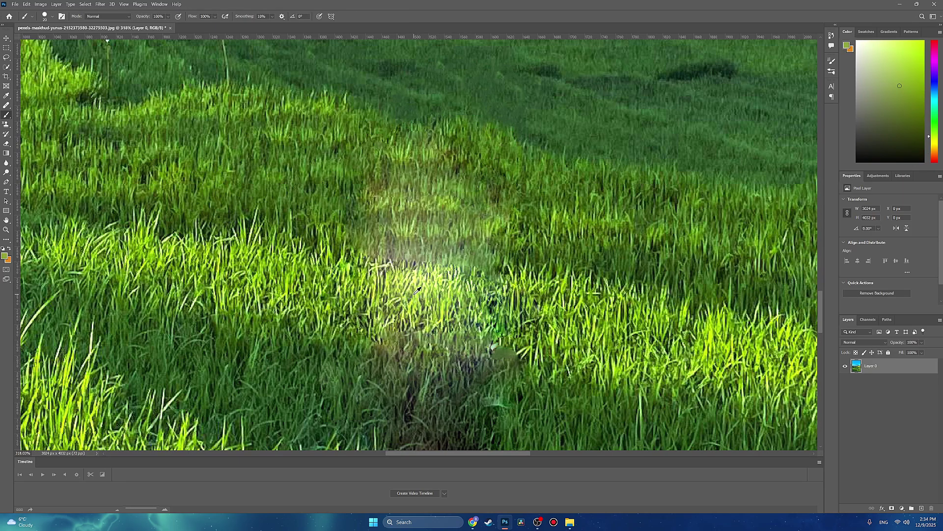
{"action": "mouse_move", "coordinate": [420, 296]}
{"action": "left_mouse_down"}
{"action": "mouse_move", "coordinate": [447, 288]}
{"action": "mouse_move", "coordinate": [425, 306]}
{"action": "mouse_move", "coordinate": [411, 287]}
{"action": "mouse_move", "coordinate": [443, 288]}
{"action": "mouse_move", "coordinate": [369, 282]}
{"action": "mouse_move", "coordinate": [425, 298]}
{"action": "mouse_move", "coordinate": [369, 299]}
{"action": "mouse_move", "coordinate": [434, 318]}
{"action": "left_mouse_up"}
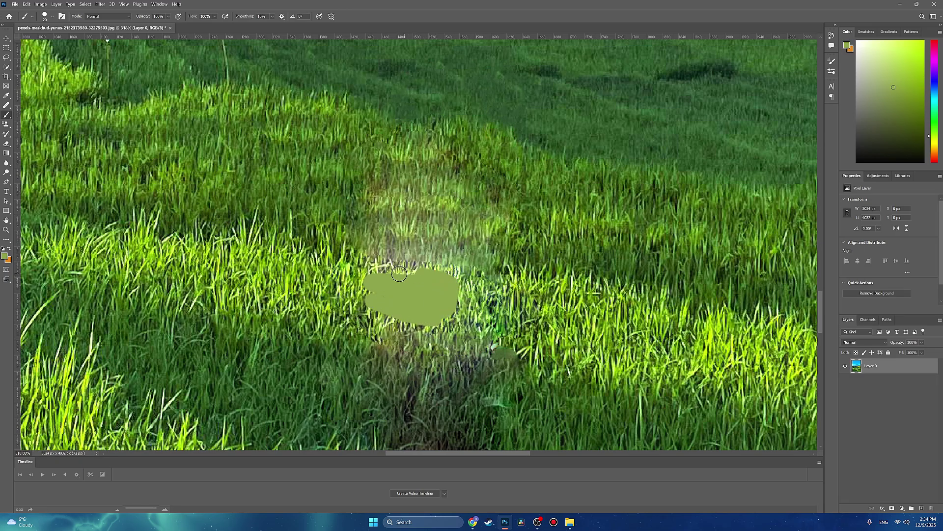
{"action": "left_click", "coordinate": [343, 215], "text": "alt"}
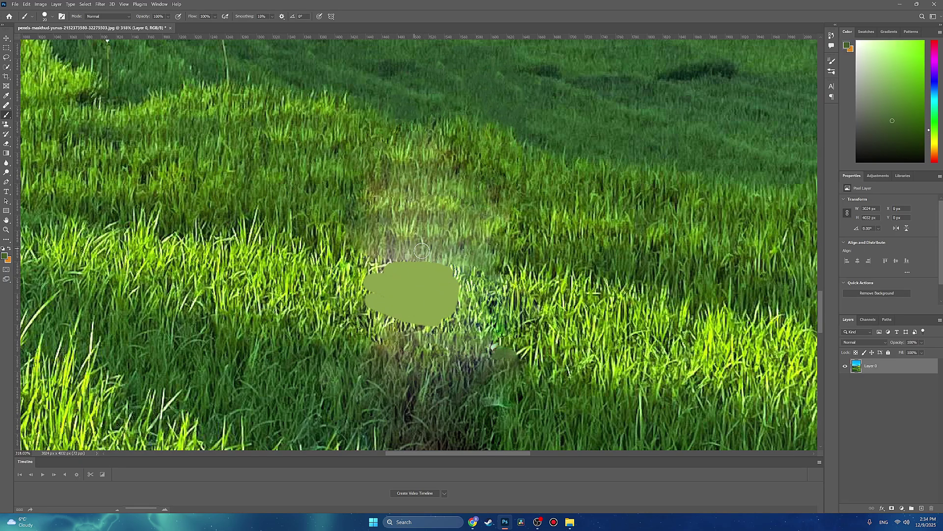
{"action": "mouse_move", "coordinate": [421, 251]}
{"action": "left_mouse_down"}
{"action": "mouse_move", "coordinate": [392, 249]}
{"action": "mouse_move", "coordinate": [454, 261]}
{"action": "mouse_move", "coordinate": [387, 239]}
{"action": "mouse_move", "coordinate": [445, 243]}
{"action": "left_mouse_up"}
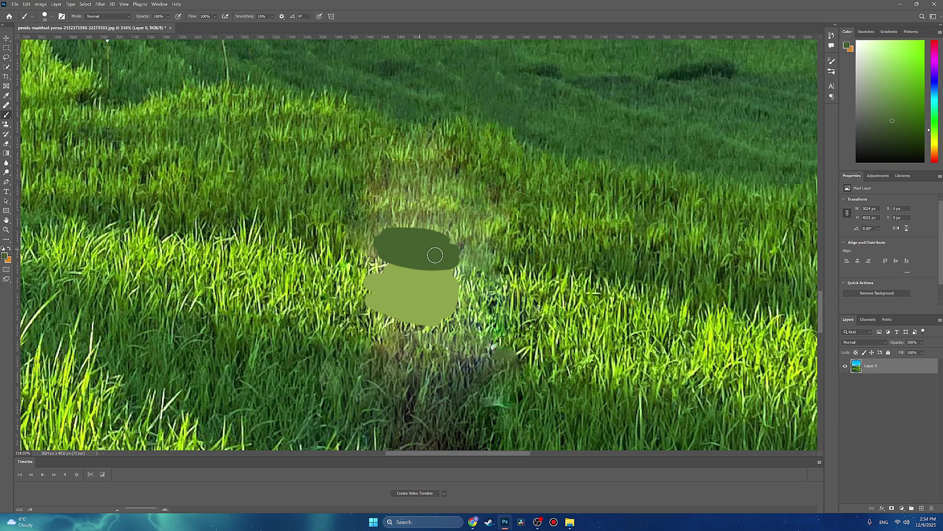
{"action": "left_click", "coordinate": [455, 308], "text": "alt"}
{"action": "mouse_move", "coordinate": [454, 307]}
{"action": "left_mouse_down"}
{"action": "mouse_move", "coordinate": [477, 280]}
{"action": "mouse_move", "coordinate": [467, 309]}
{"action": "mouse_move", "coordinate": [451, 281]}
{"action": "mouse_move", "coordinate": [493, 309]}
{"action": "mouse_move", "coordinate": [466, 306]}
{"action": "mouse_move", "coordinate": [449, 315]}
{"action": "mouse_move", "coordinate": [478, 325]}
{"action": "mouse_move", "coordinate": [438, 328]}
{"action": "mouse_move", "coordinate": [475, 333]}
{"action": "mouse_move", "coordinate": [386, 319]}
{"action": "mouse_move", "coordinate": [407, 339]}
{"action": "left_mouse_up"}
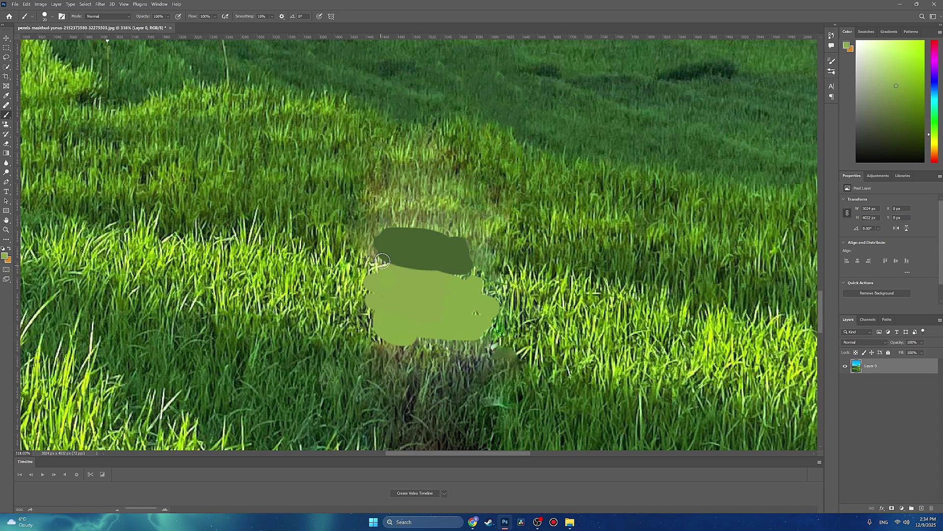
{"action": "mouse_move", "coordinate": [392, 235]}
{"action": "left_mouse_down"}
{"action": "mouse_move", "coordinate": [468, 234]}
{"action": "mouse_move", "coordinate": [393, 232]}
{"action": "left_mouse_up"}
Paint sampled grass texture over the flat green patches and the dark area below them with the Healing Brush
{"action": "key", "text": "k"}
{"action": "key", "text": "j"}
{"action": "left_click", "coordinate": [287, 284], "text": "alt"}
{"action": "mouse_move", "coordinate": [382, 306]}
{"action": "left_mouse_down"}
{"action": "mouse_move", "coordinate": [370, 295]}
{"action": "mouse_move", "coordinate": [469, 318]}
{"action": "mouse_move", "coordinate": [359, 279]}
{"action": "mouse_move", "coordinate": [467, 287]}
{"action": "mouse_move", "coordinate": [370, 287]}
{"action": "mouse_move", "coordinate": [359, 275]}
{"action": "left_mouse_up"}
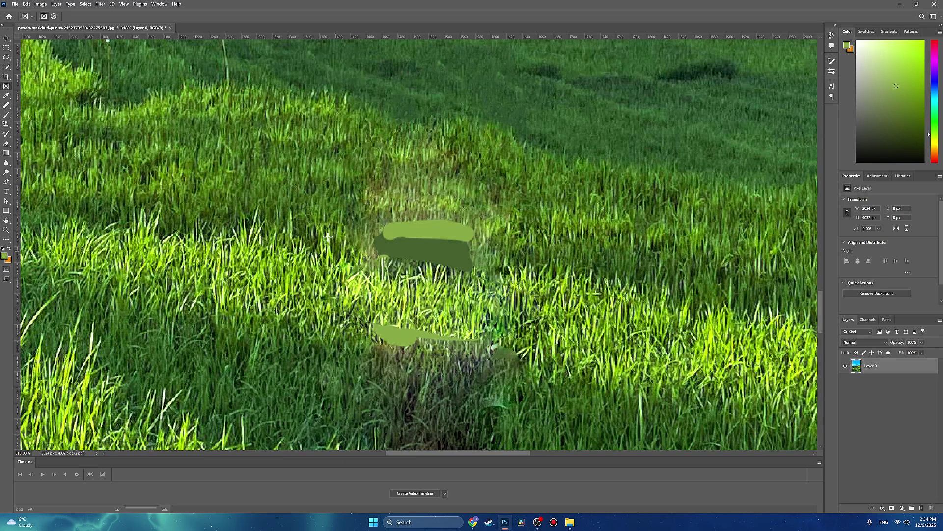
{"action": "mouse_move", "coordinate": [334, 221]}
{"action": "left_mouse_down"}
{"action": "mouse_move", "coordinate": [388, 246]}
{"action": "mouse_move", "coordinate": [452, 238]}
{"action": "mouse_move", "coordinate": [394, 236]}
{"action": "mouse_move", "coordinate": [472, 236]}
{"action": "mouse_move", "coordinate": [406, 206]}
{"action": "mouse_move", "coordinate": [457, 172]}
{"action": "mouse_move", "coordinate": [422, 221]}
{"action": "left_mouse_up"}
{"action": "mouse_move", "coordinate": [378, 329]}
{"action": "left_mouse_down"}
{"action": "mouse_move", "coordinate": [457, 314]}
{"action": "mouse_move", "coordinate": [403, 277]}
{"action": "mouse_move", "coordinate": [457, 253]}
{"action": "left_mouse_up"}
{"action": "left_click", "coordinate": [270, 171], "text": "alt"}
{"action": "mouse_move", "coordinate": [418, 206]}
{"action": "left_mouse_down"}
{"action": "mouse_move", "coordinate": [442, 304]}
{"action": "mouse_move", "coordinate": [423, 393]}
{"action": "left_mouse_up"}
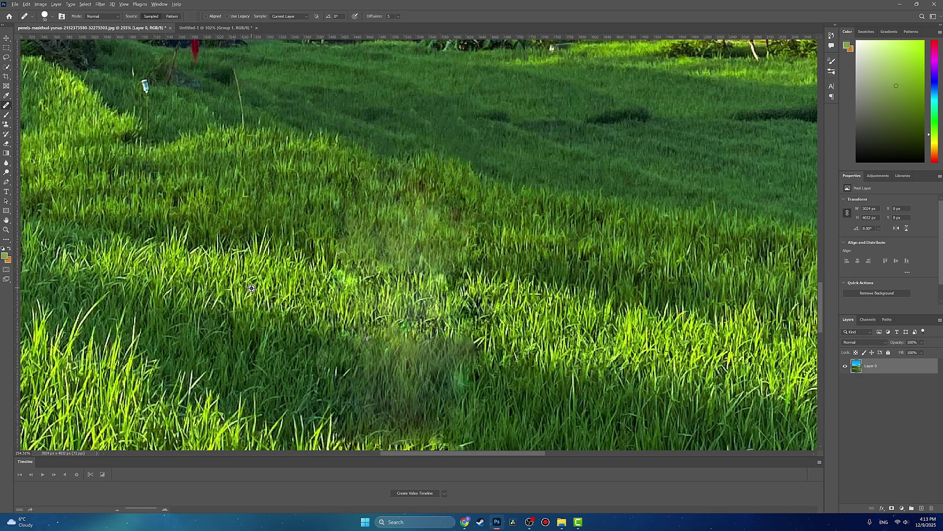
Retouch the bright grass band in the middle of the healed area with the Healing Brush
{"action": "scroll", "coordinate": [317, 283], "scroll_direction": "up", "scroll_amount": 2}
{"action": "scroll", "coordinate": [408, 280], "scroll_direction": "up", "scroll_amount": 2}
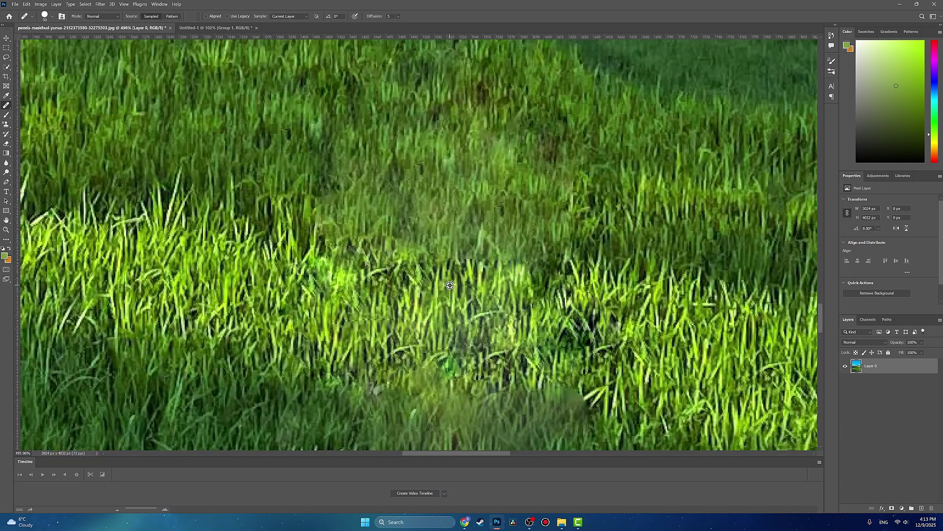
{"action": "scroll", "coordinate": [481, 287], "scroll_direction": "up", "scroll_amount": 2}
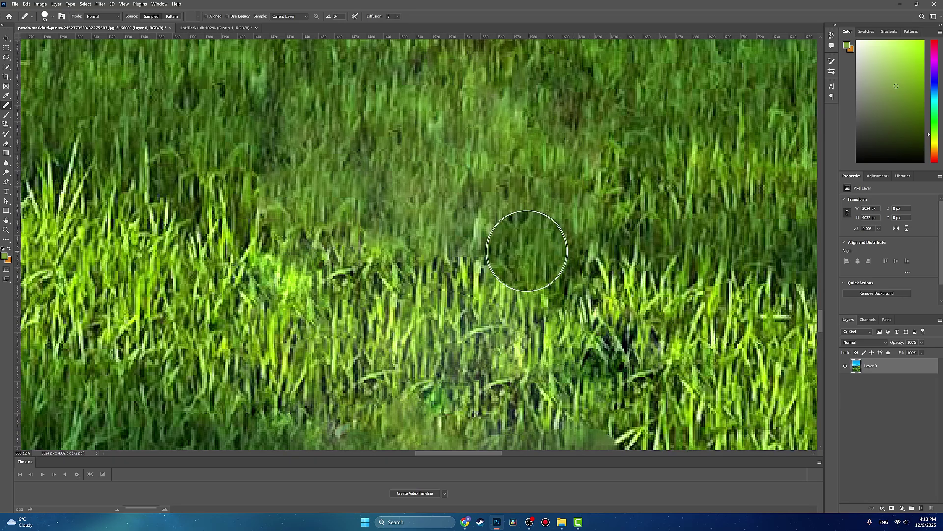
{"action": "left_click_drag", "start_coordinate": [459, 308], "coordinate": [444, 312]}
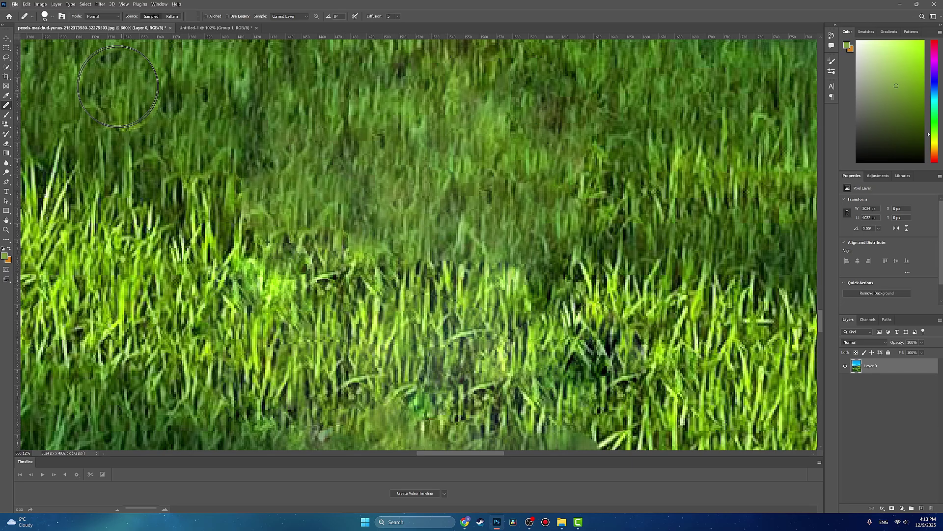
Set the Healing Brush hardness to 20% and heal across the upper part of the bright grass band
{"action": "left_click", "coordinate": [52, 18]}
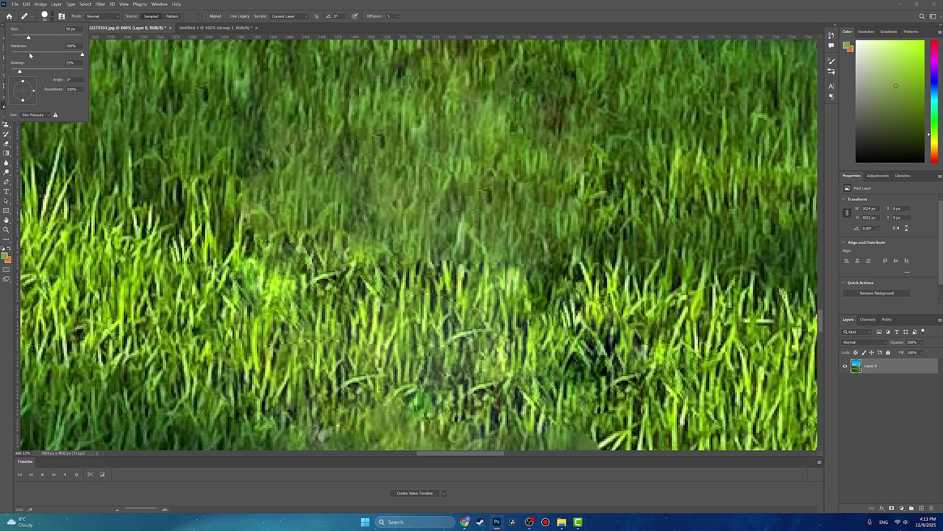
{"action": "left_click_drag", "start_coordinate": [27, 57], "coordinate": [26, 57]}
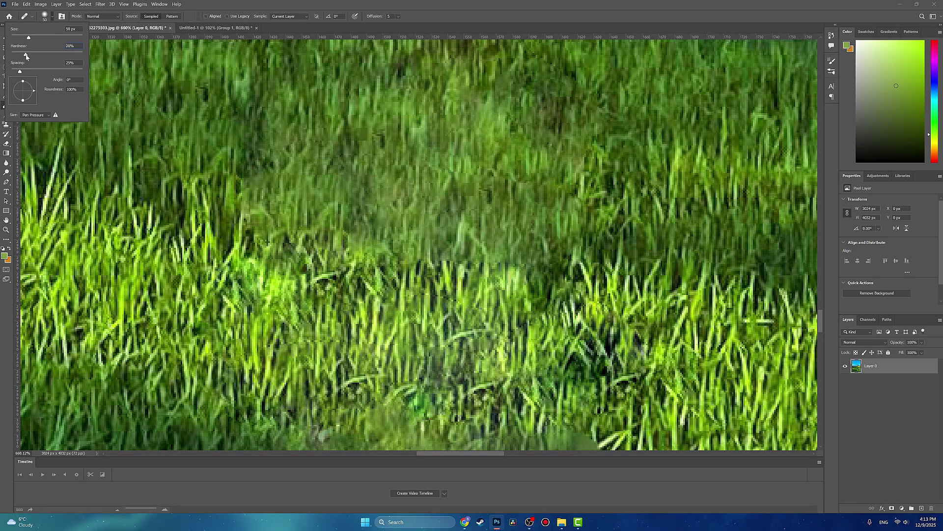
{"action": "left_click", "coordinate": [352, 3]}
{"action": "left_click_drag", "start_coordinate": [218, 222], "coordinate": [217, 252]}
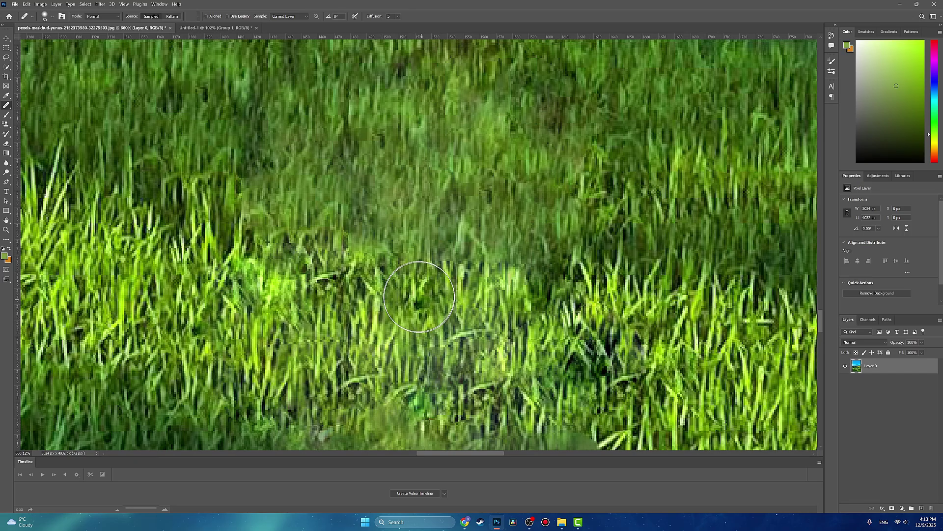
{"action": "left_click_drag", "start_coordinate": [494, 284], "coordinate": [285, 282]}
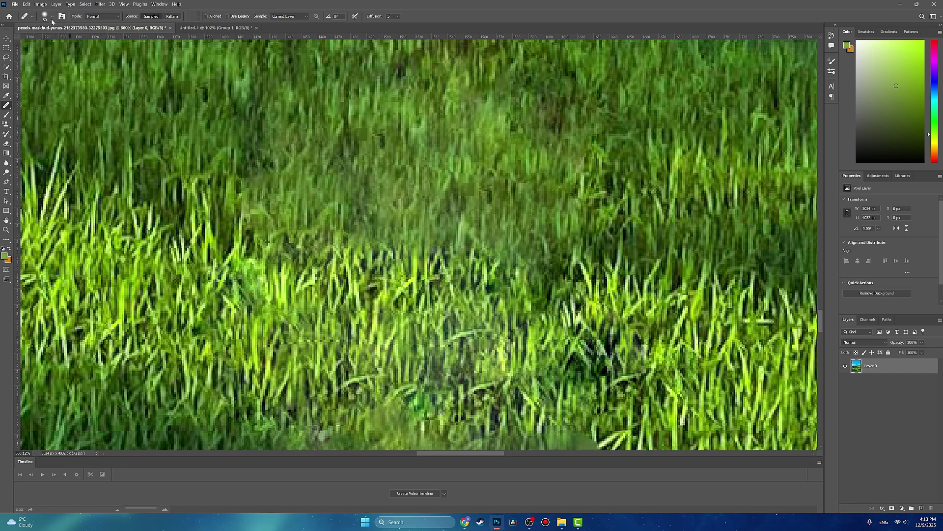
Sample the bright grass beside the healed area and blend it along the dark upper edge of the band
{"action": "left_click", "coordinate": [51, 19]}
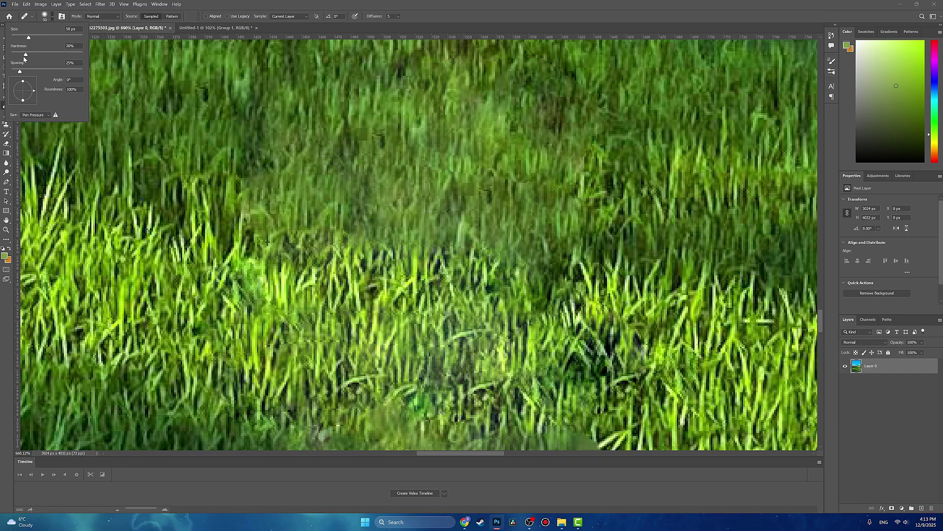
{"action": "left_click", "coordinate": [156, 25]}
{"action": "left_click", "coordinate": [252, 301], "text": "alt"}
{"action": "mouse_move", "coordinate": [379, 242]}
{"action": "left_mouse_down"}
{"action": "mouse_move", "coordinate": [270, 254]}
{"action": "mouse_move", "coordinate": [517, 260]}
{"action": "left_mouse_up"}
Heal the middle and lower edge of the bright grass band, covering the dark gaps and curved blades with grass texture
{"action": "scroll", "coordinate": [435, 288], "scroll_direction": "down", "scroll_amount": 8}
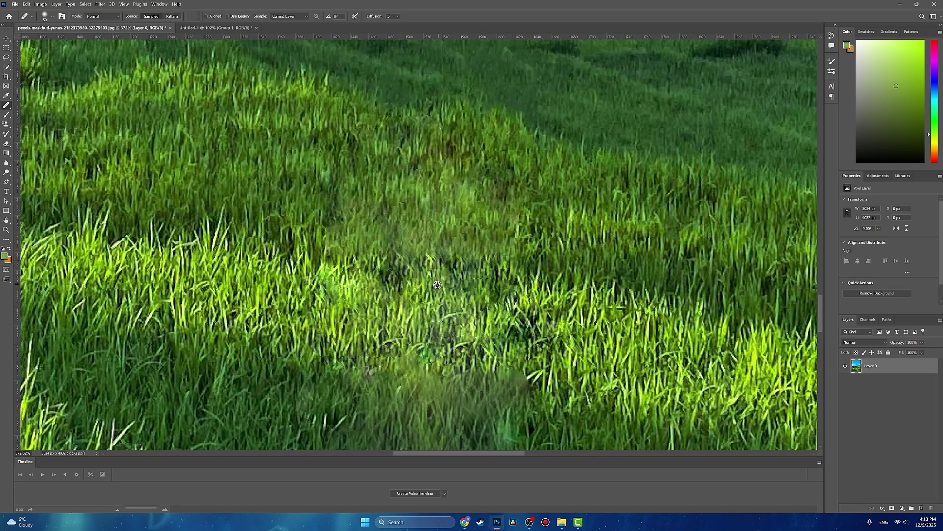
{"action": "scroll", "coordinate": [388, 334], "scroll_direction": "up", "scroll_amount": 7}
{"action": "mouse_move", "coordinate": [402, 390]}
{"action": "left_mouse_down"}
{"action": "mouse_move", "coordinate": [479, 393]}
{"action": "mouse_move", "coordinate": [353, 383]}
{"action": "mouse_move", "coordinate": [436, 378]}
{"action": "left_mouse_up"}
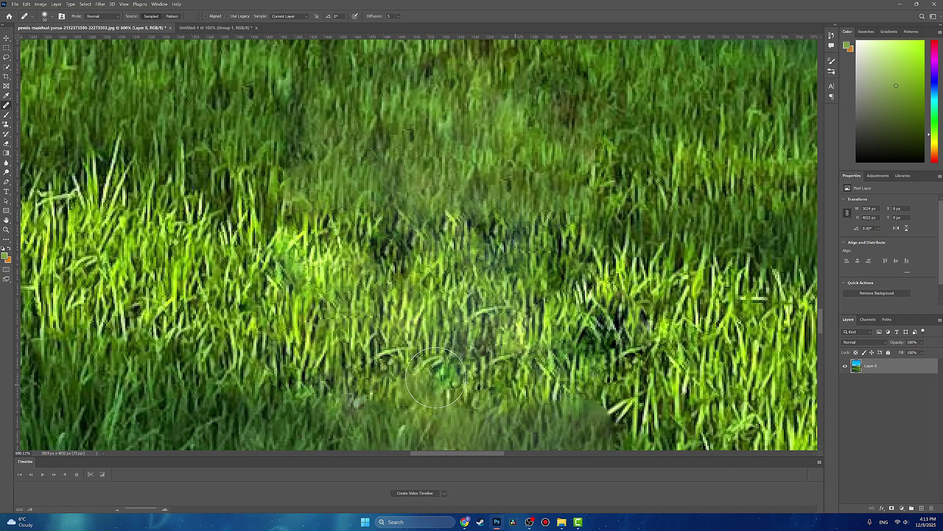
{"action": "mouse_move", "coordinate": [379, 385]}
{"action": "left_mouse_down"}
{"action": "mouse_move", "coordinate": [394, 323]}
{"action": "mouse_move", "coordinate": [358, 297]}
{"action": "mouse_move", "coordinate": [306, 286]}
{"action": "mouse_move", "coordinate": [511, 297]}
{"action": "mouse_move", "coordinate": [502, 323]}
{"action": "mouse_move", "coordinate": [308, 373]}
{"action": "mouse_move", "coordinate": [576, 375]}
{"action": "mouse_move", "coordinate": [511, 377]}
{"action": "mouse_move", "coordinate": [344, 332]}
{"action": "mouse_move", "coordinate": [512, 329]}
{"action": "mouse_move", "coordinate": [402, 306]}
{"action": "left_mouse_up"}
{"action": "left_click_drag", "start_coordinate": [505, 371], "coordinate": [557, 367]}
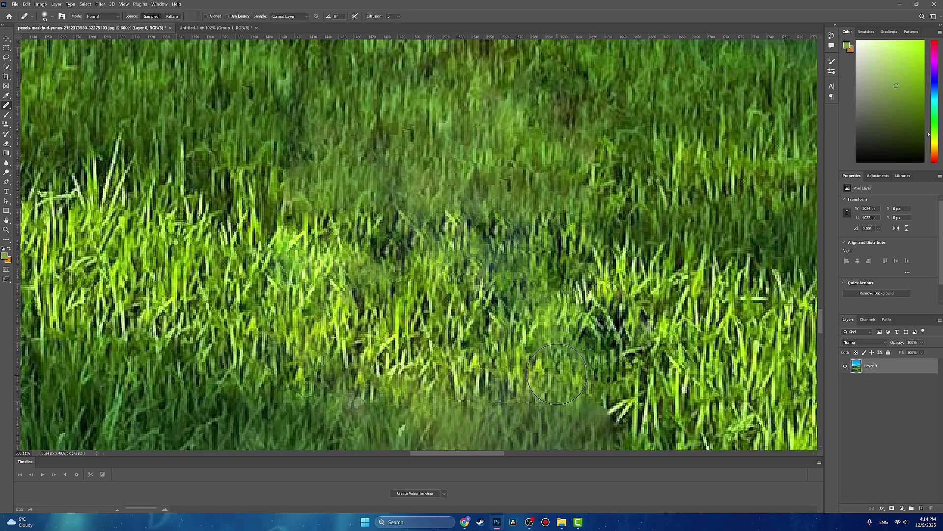
{"action": "scroll", "coordinate": [557, 368], "scroll_direction": "down", "scroll_amount": 1}
{"action": "scroll", "coordinate": [533, 402], "scroll_direction": "up", "scroll_amount": 1}
{"action": "mouse_move", "coordinate": [522, 400]}
{"action": "left_mouse_down"}
{"action": "mouse_move", "coordinate": [481, 399]}
{"action": "mouse_move", "coordinate": [371, 366]}
{"action": "mouse_move", "coordinate": [289, 385]}
{"action": "left_mouse_up"}
Examine how the healed patch blends with the surrounding rice field at wider magnifications
{"action": "scroll", "coordinate": [355, 401], "scroll_direction": "down", "scroll_amount": 3}
{"action": "scroll", "coordinate": [356, 401], "scroll_direction": "down", "scroll_amount": 2}
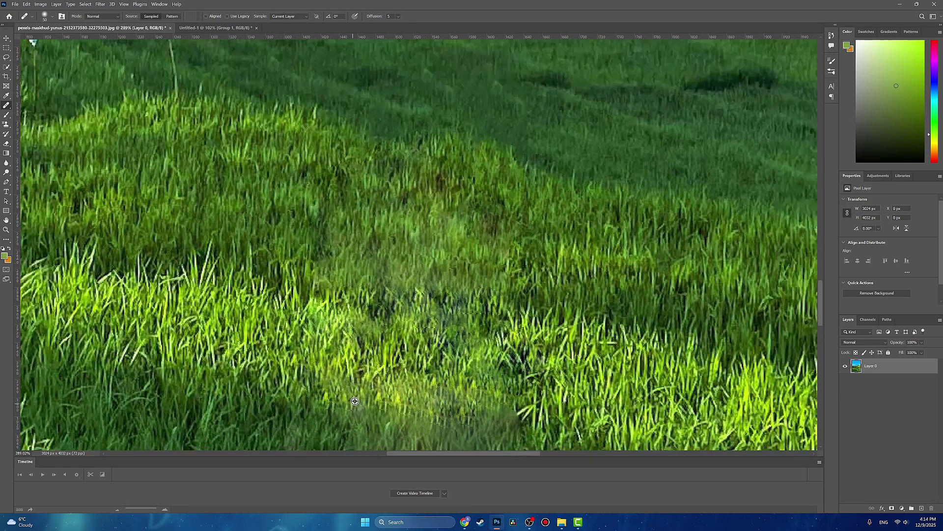
{"action": "left_click_drag", "start_coordinate": [355, 393], "coordinate": [449, 293]}
{"action": "scroll", "coordinate": [451, 298], "scroll_direction": "down", "scroll_amount": 2}
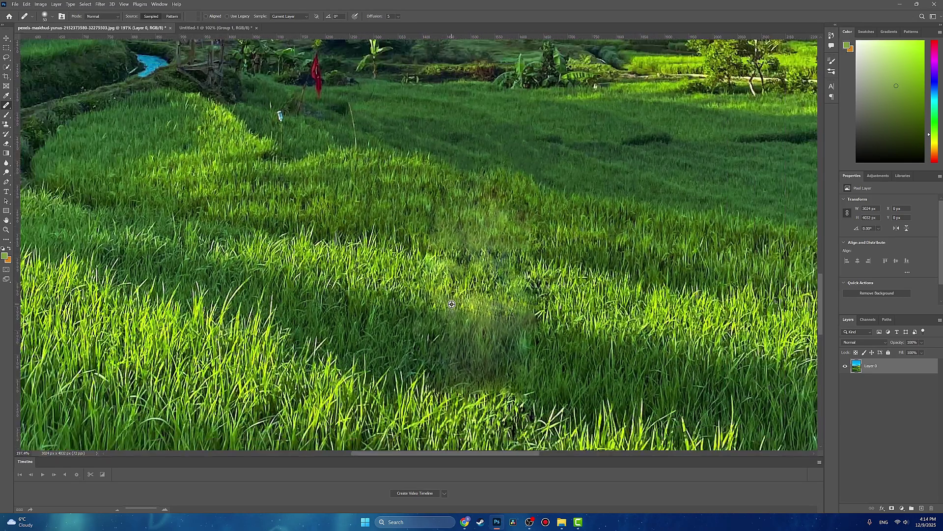
{"action": "scroll", "coordinate": [451, 304], "scroll_direction": "up", "scroll_amount": 1}
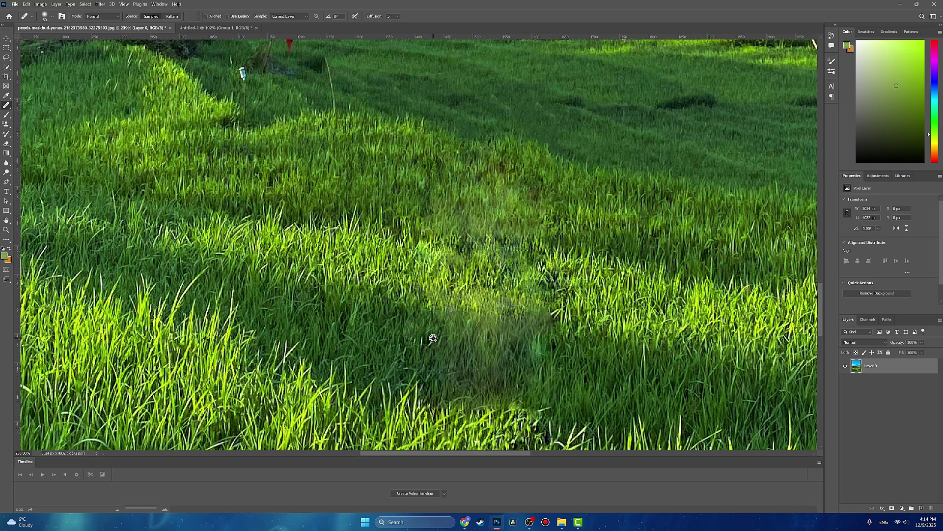
{"action": "scroll", "coordinate": [433, 338], "scroll_direction": "down", "scroll_amount": 1}
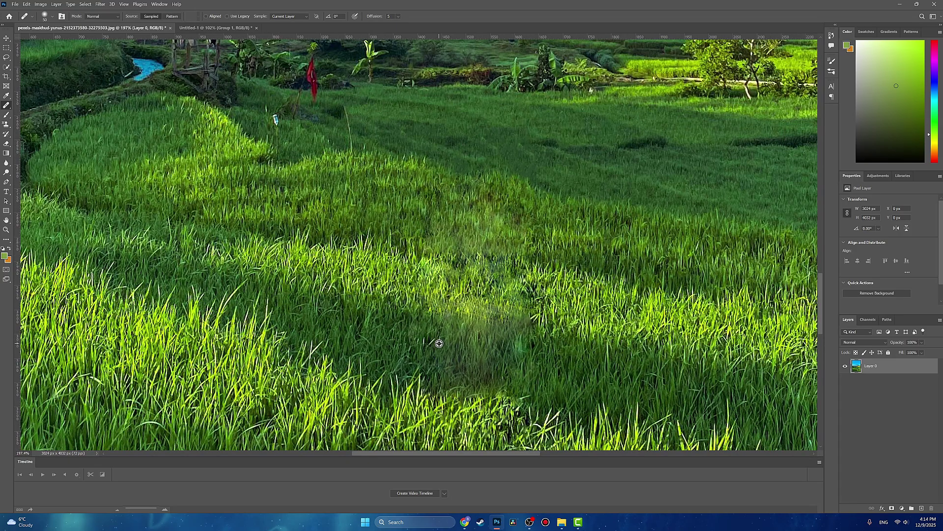
{"action": "scroll", "coordinate": [440, 343], "scroll_direction": "down", "scroll_amount": 4}
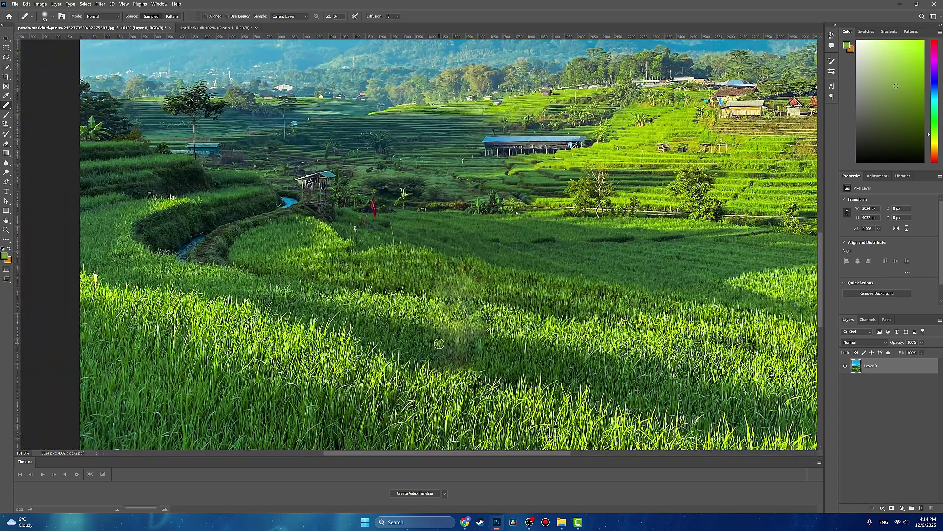